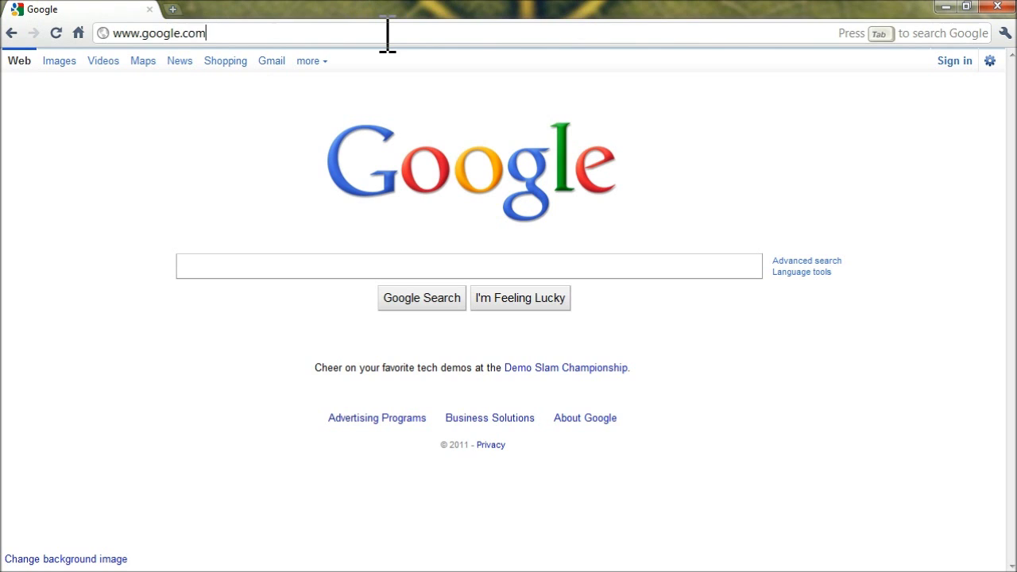
- Load the pasted cPanel URL and log in with the account username and password
click(387, 34)
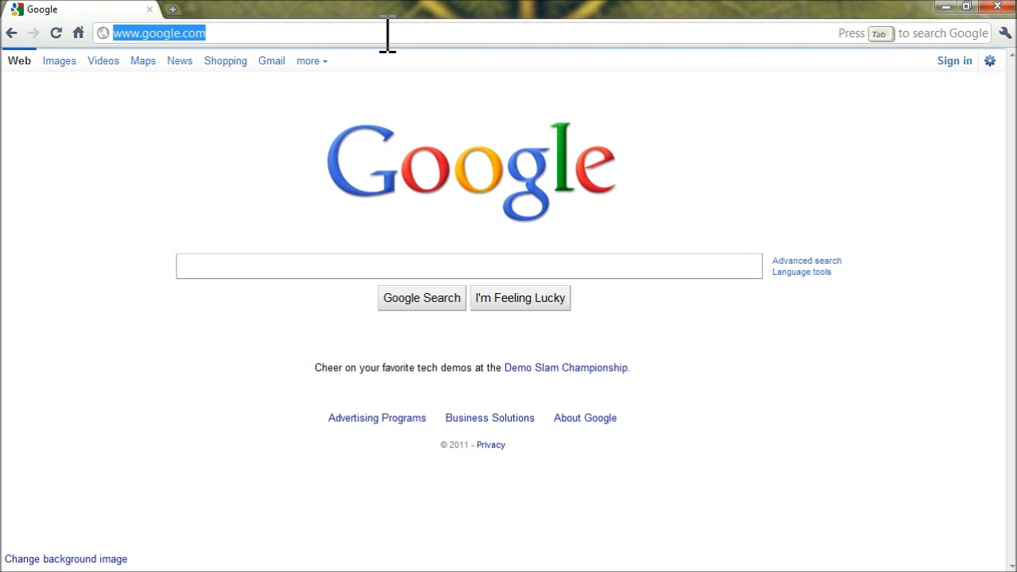
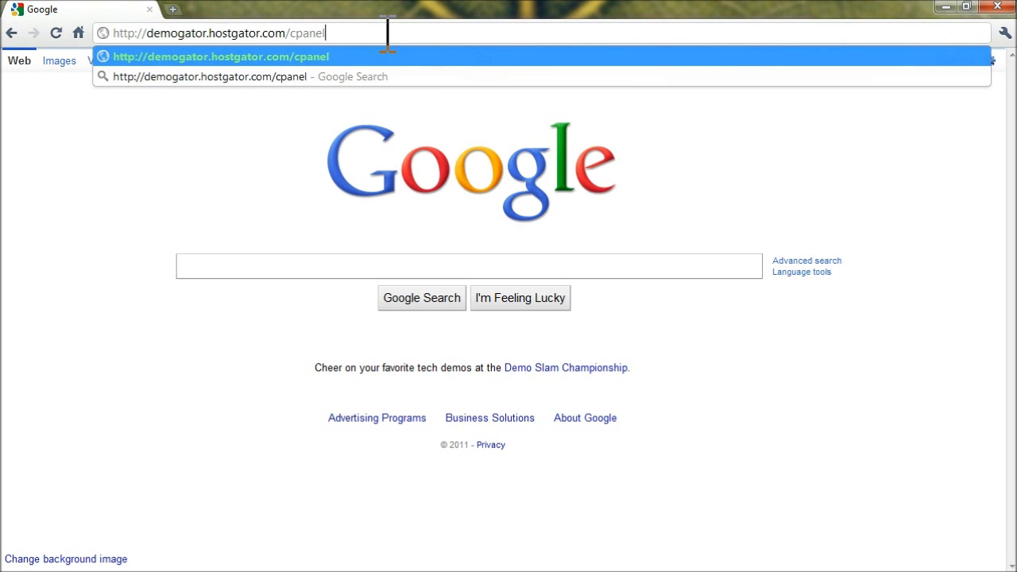
key(Return)
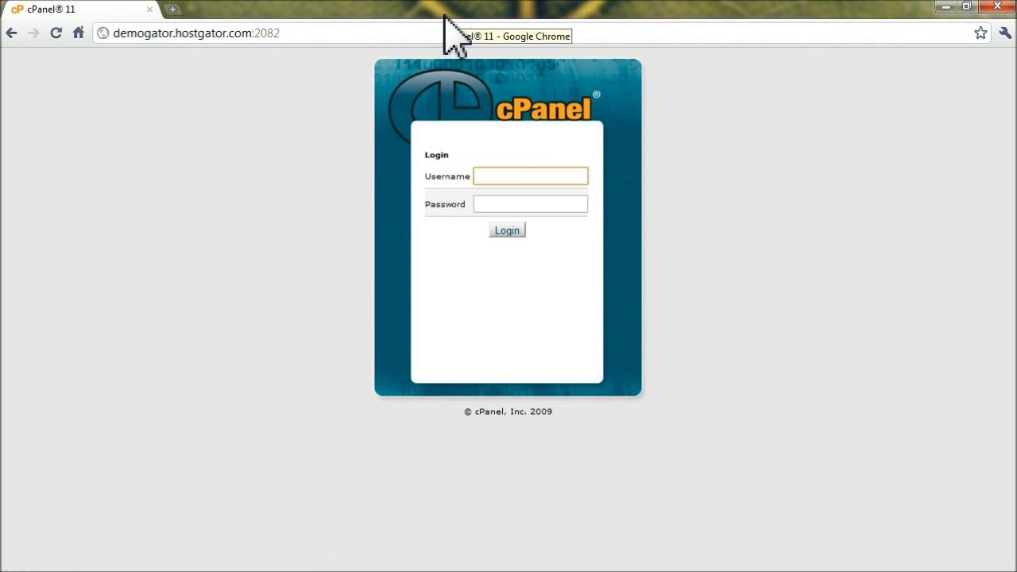
key(Tab)
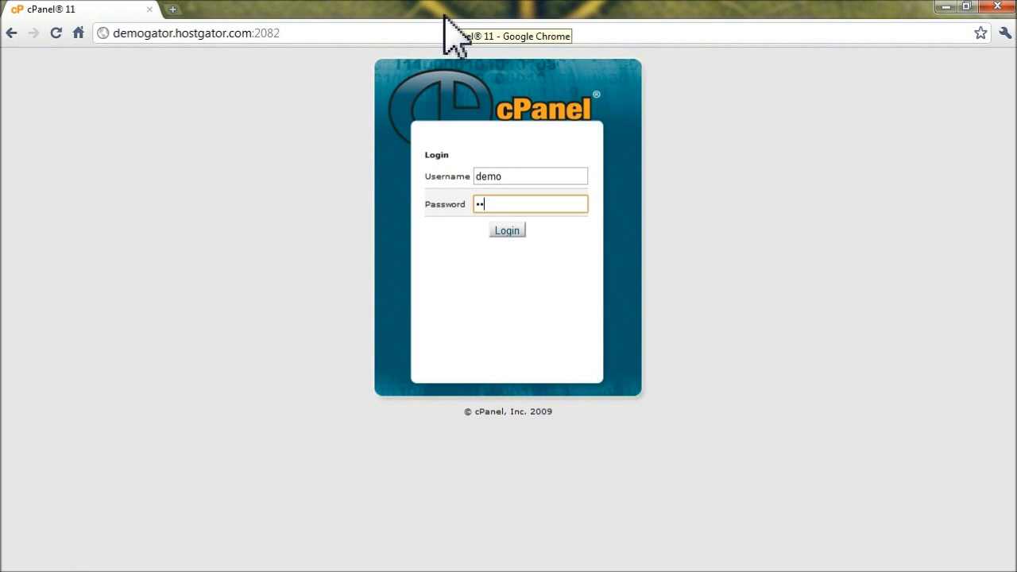
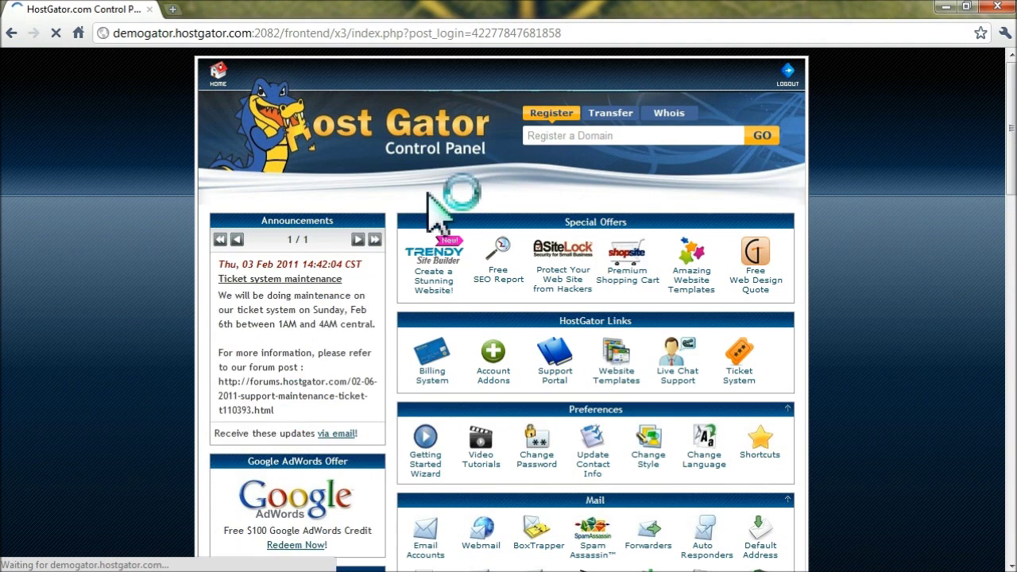
- Scroll down the cPanel dashboard to the Software/Services section with QuickInstall
scroll(414, 189, down, 1)
scroll(414, 191, down, 1)
scroll(417, 207, down, 2)
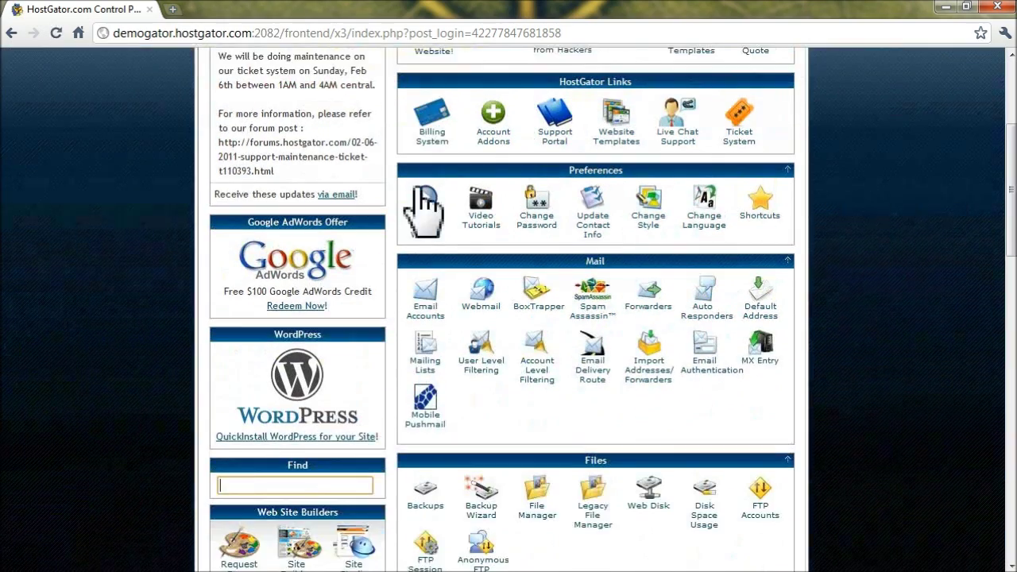
scroll(415, 198, down, 1)
scroll(414, 192, down, 1)
scroll(413, 195, down, 4)
scroll(420, 204, down, 3)
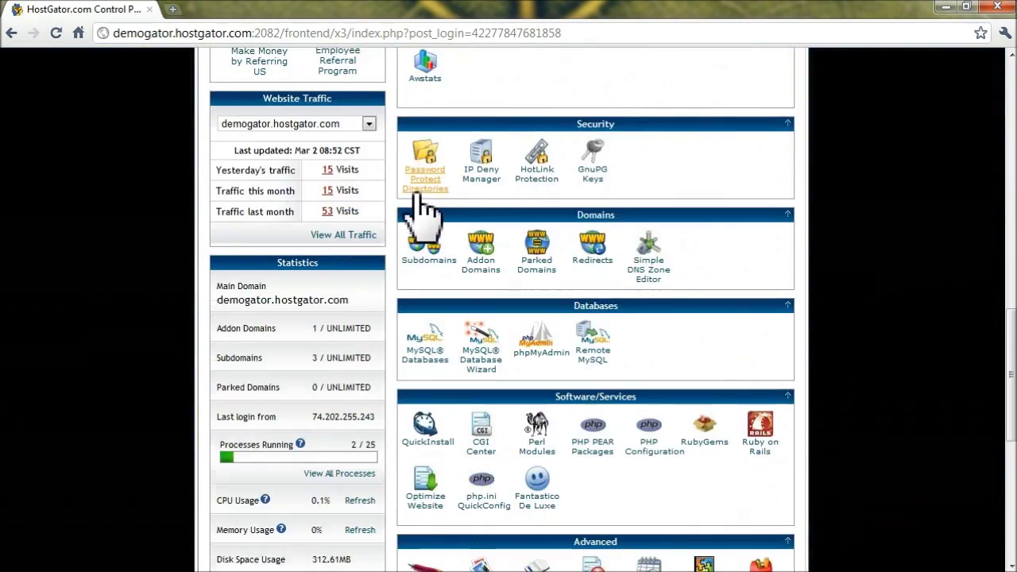
scroll(418, 200, down, 5)
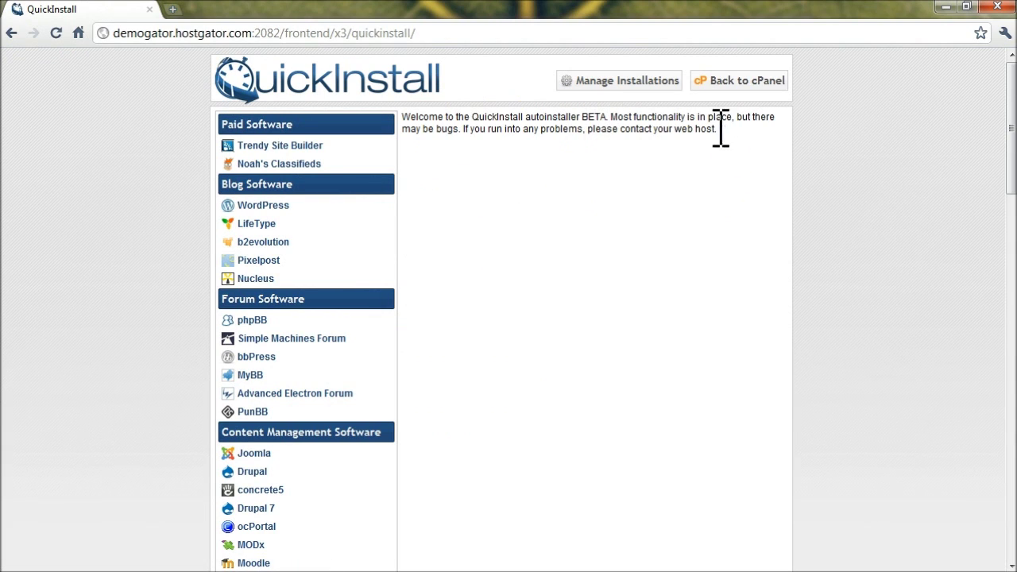
drag(720, 129, 611, 117)
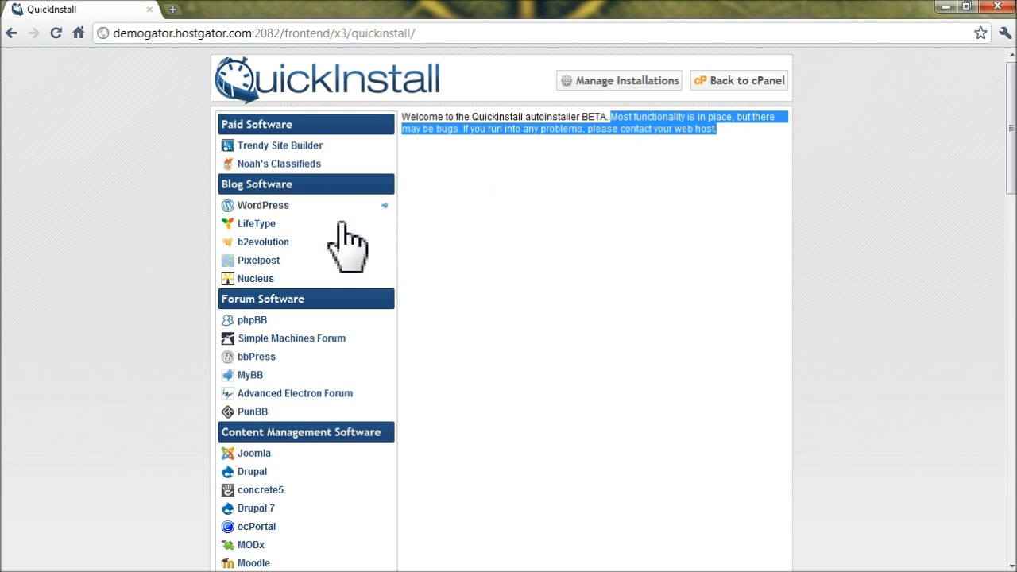
click(724, 132)
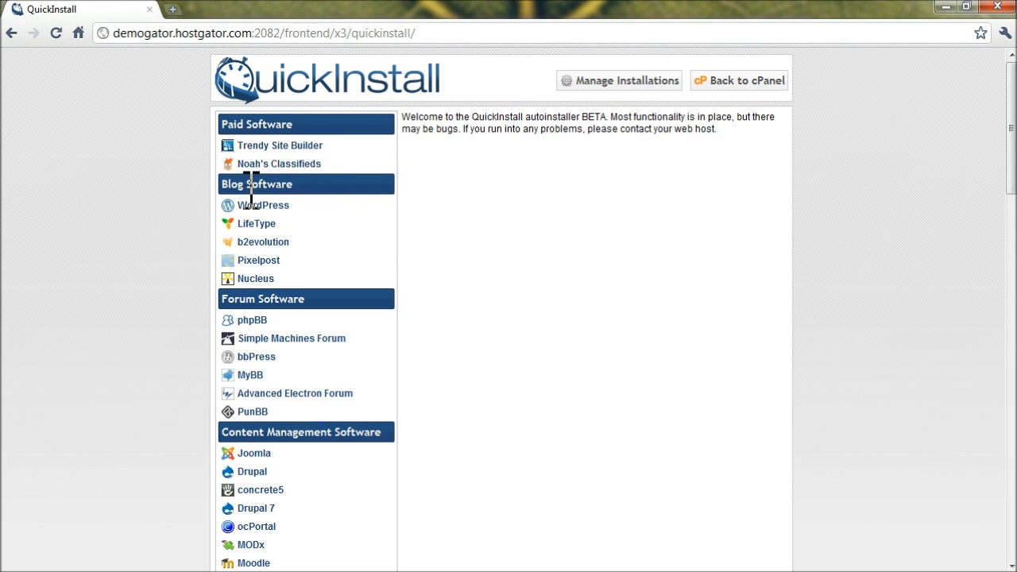
scroll(244, 273, down, 1)
scroll(247, 270, down, 2)
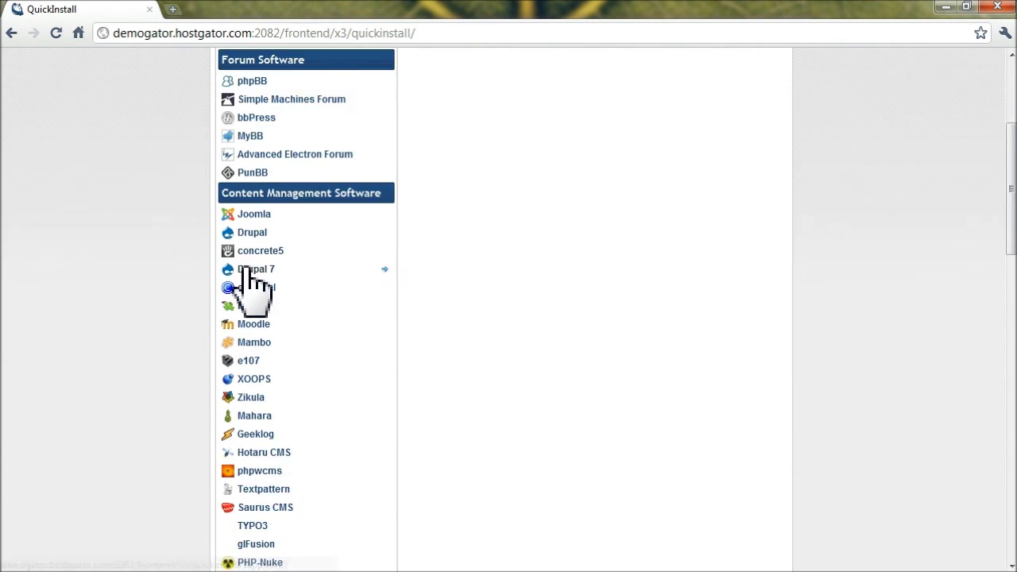
scroll(249, 278, down, 2)
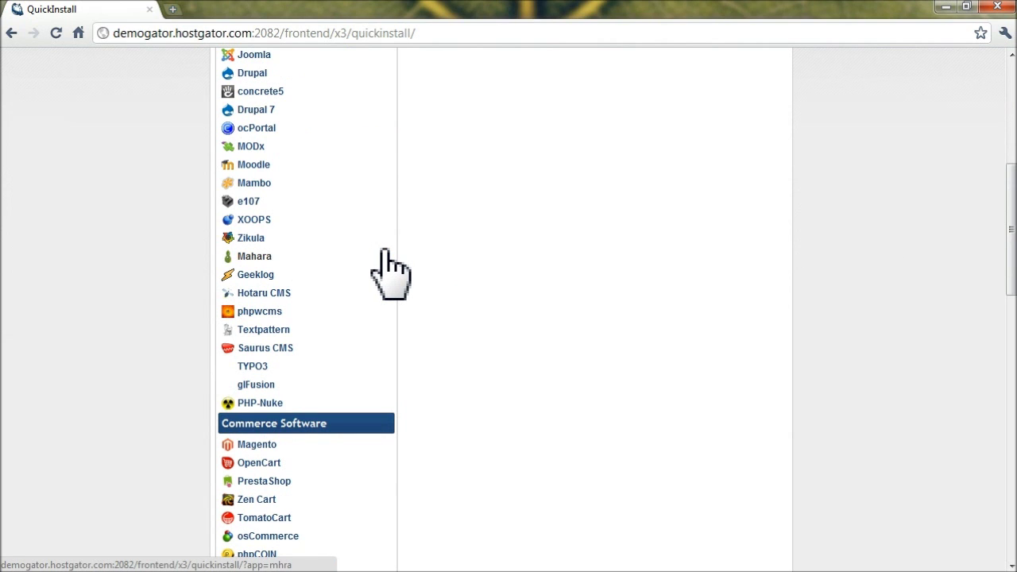
scroll(381, 254, down, 1)
scroll(380, 252, down, 1)
scroll(378, 253, down, 1)
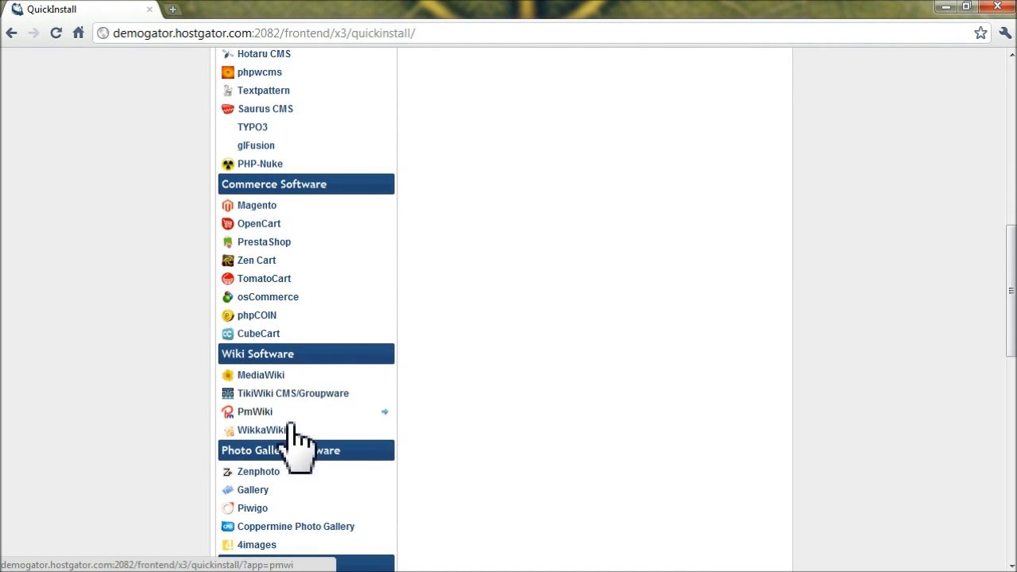
scroll(293, 445, down, 1)
scroll(293, 433, down, 1)
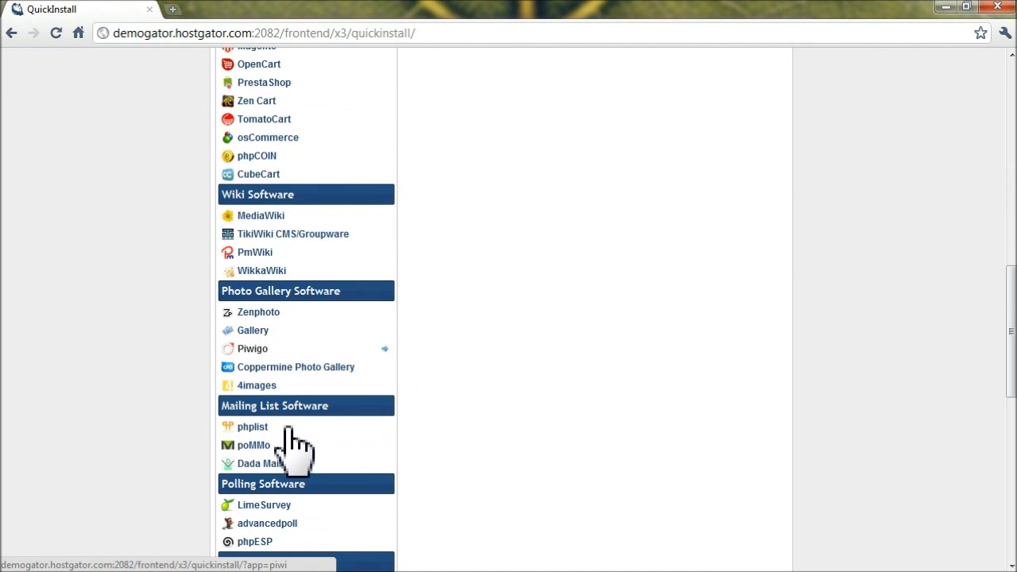
scroll(286, 436, down, 1)
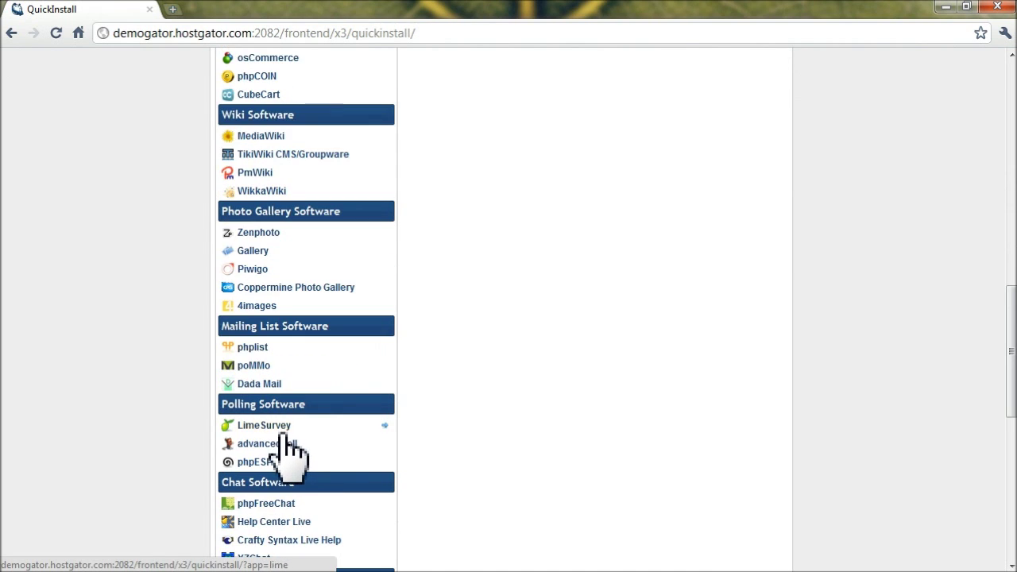
scroll(286, 449, down, 1)
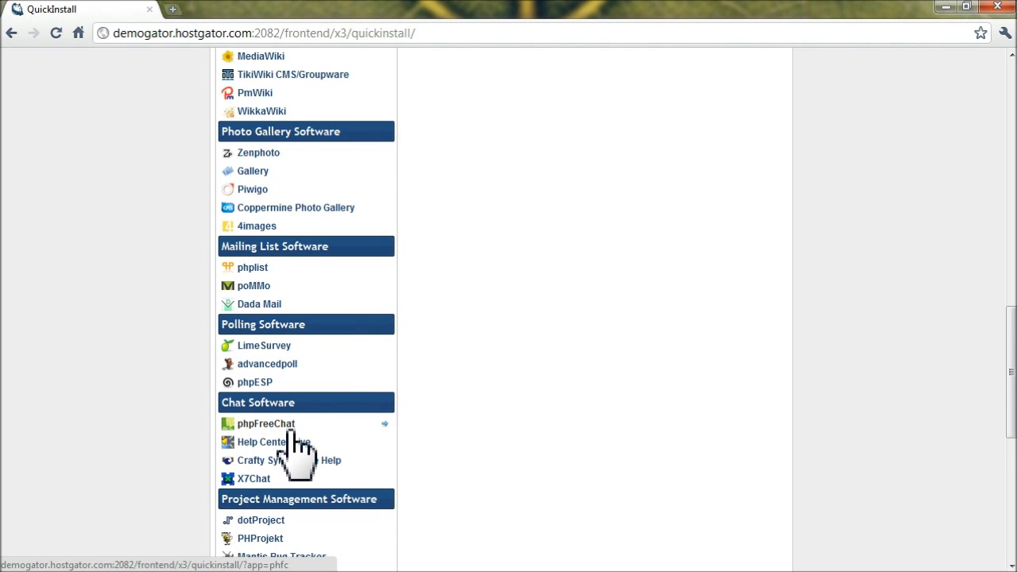
scroll(294, 445, down, 1)
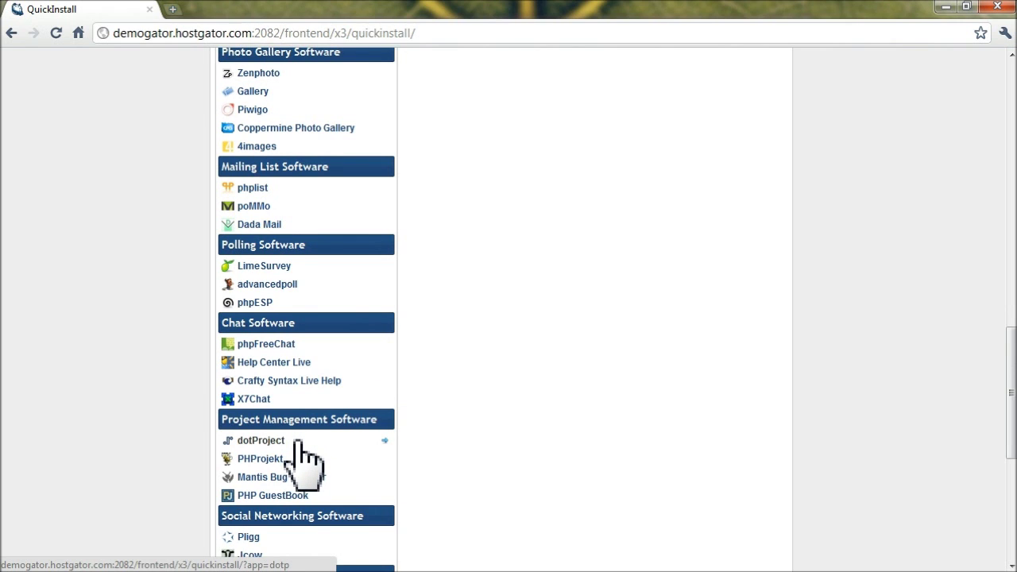
scroll(302, 457, down, 1)
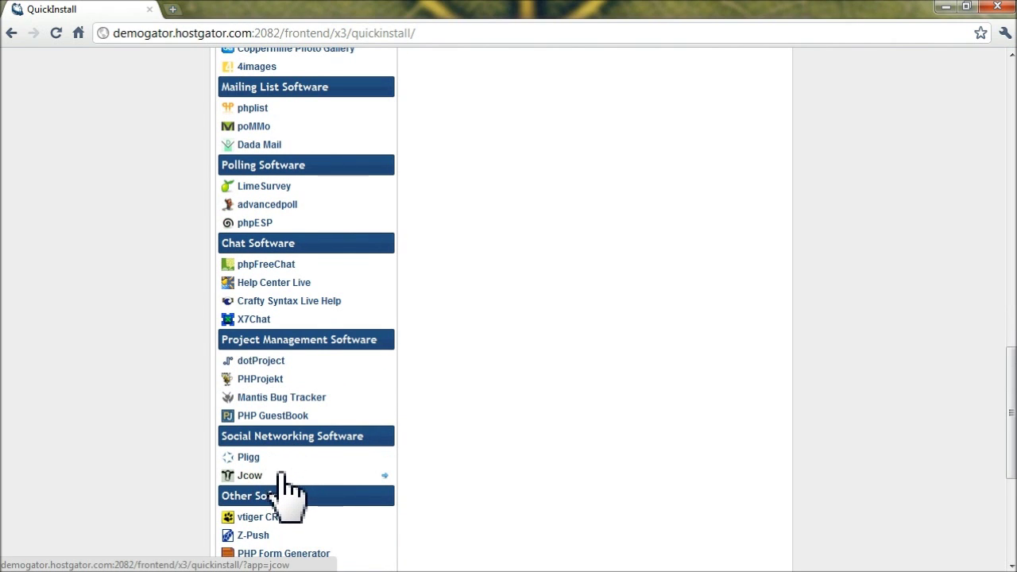
scroll(274, 489, down, 1)
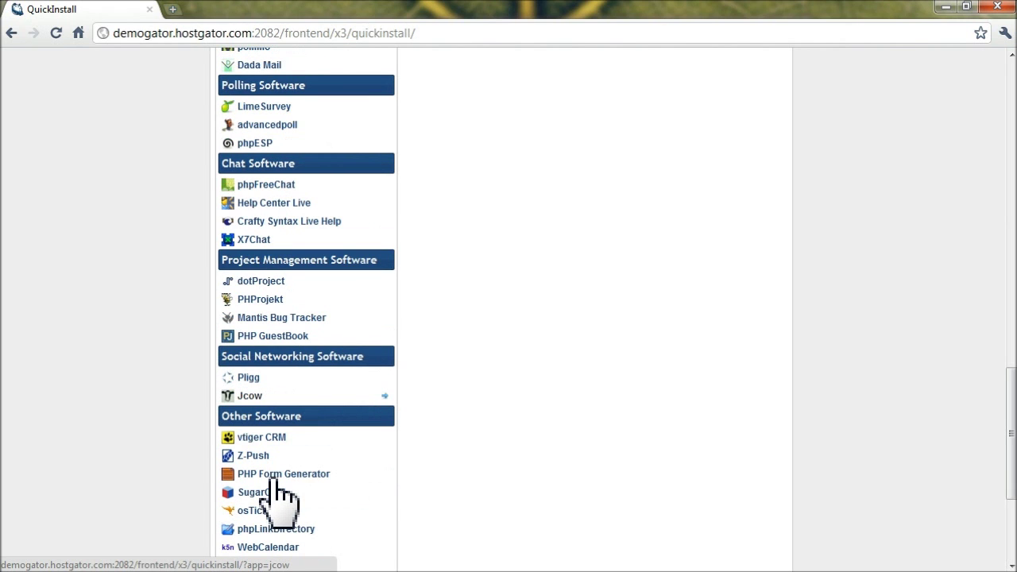
scroll(286, 465, down, 1)
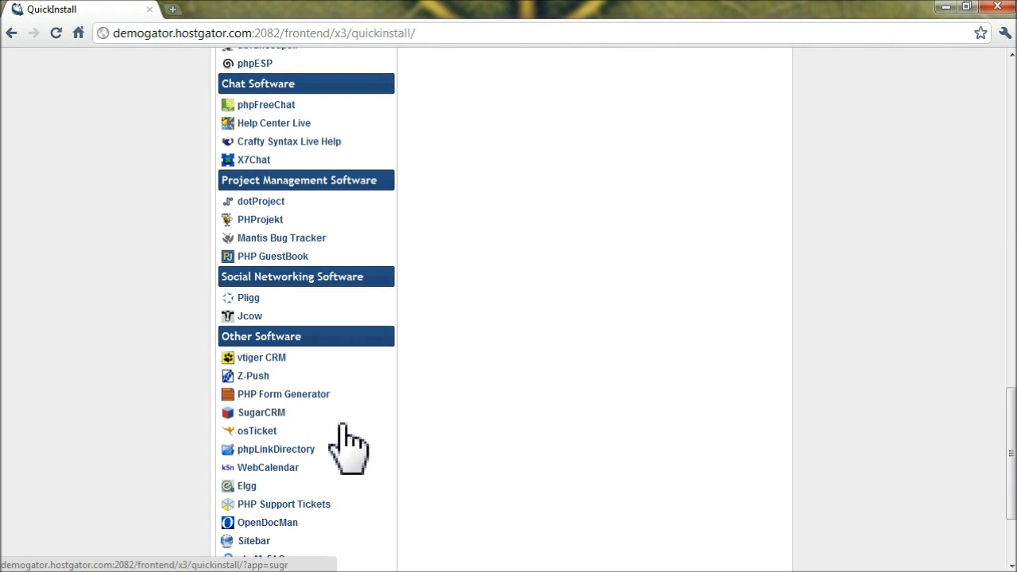
scroll(383, 433, down, 1)
scroll(386, 437, down, 1)
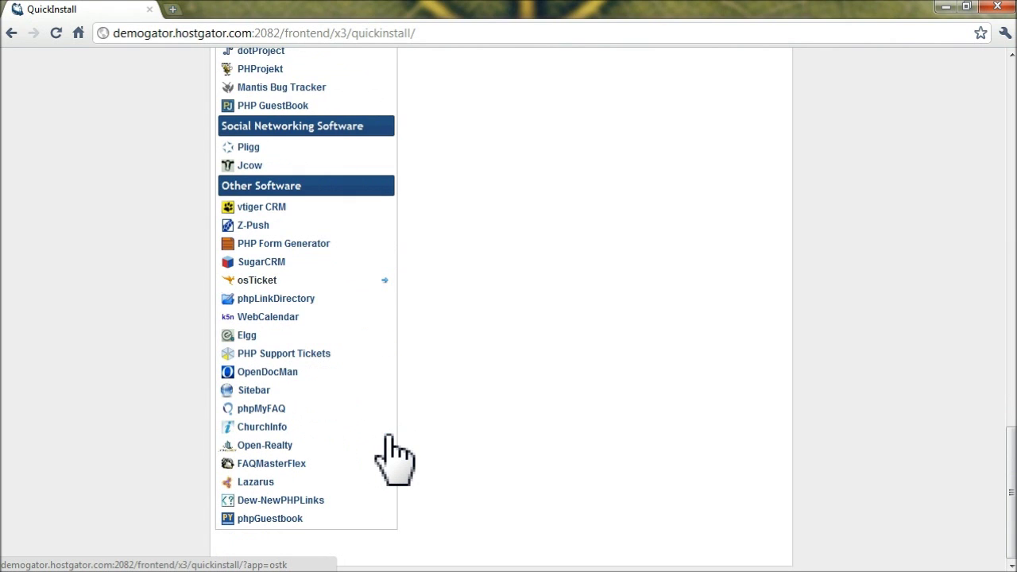
scroll(389, 437, up, 2)
scroll(389, 437, up, 4)
scroll(389, 437, up, 3)
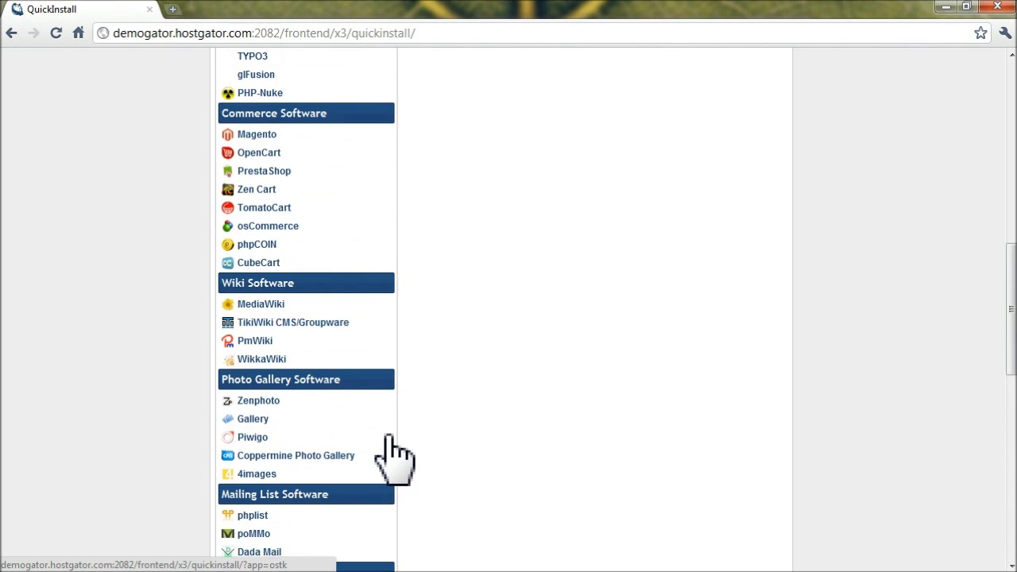
scroll(390, 445, up, 2)
scroll(397, 453, up, 2)
scroll(398, 450, up, 2)
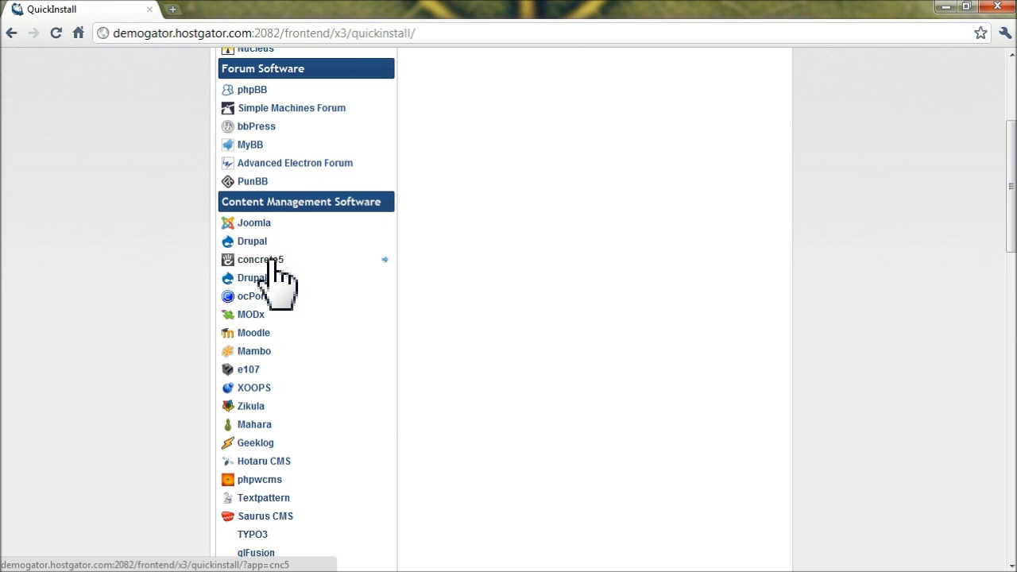
scroll(398, 270, up, 1)
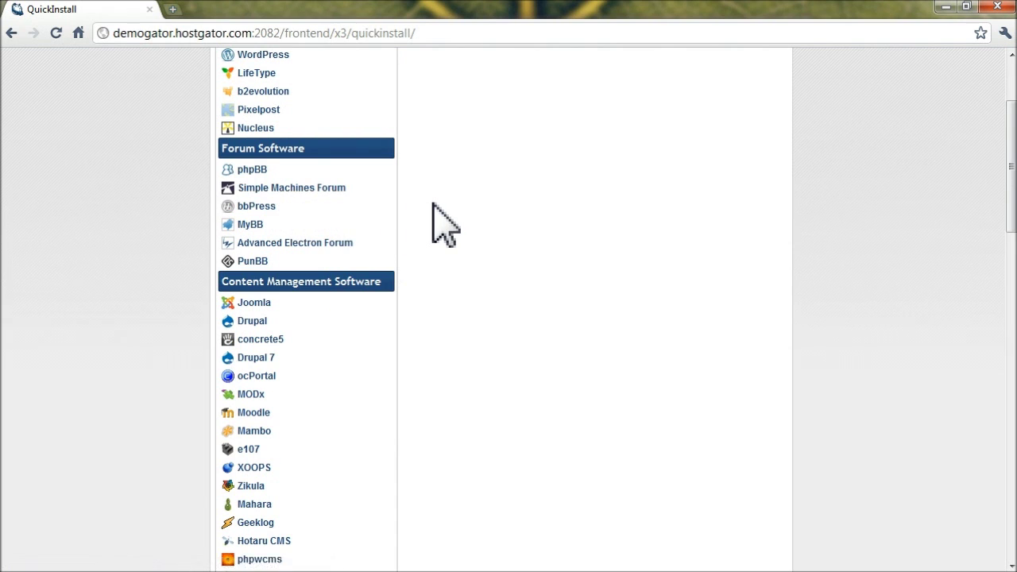
scroll(433, 204, up, 2)
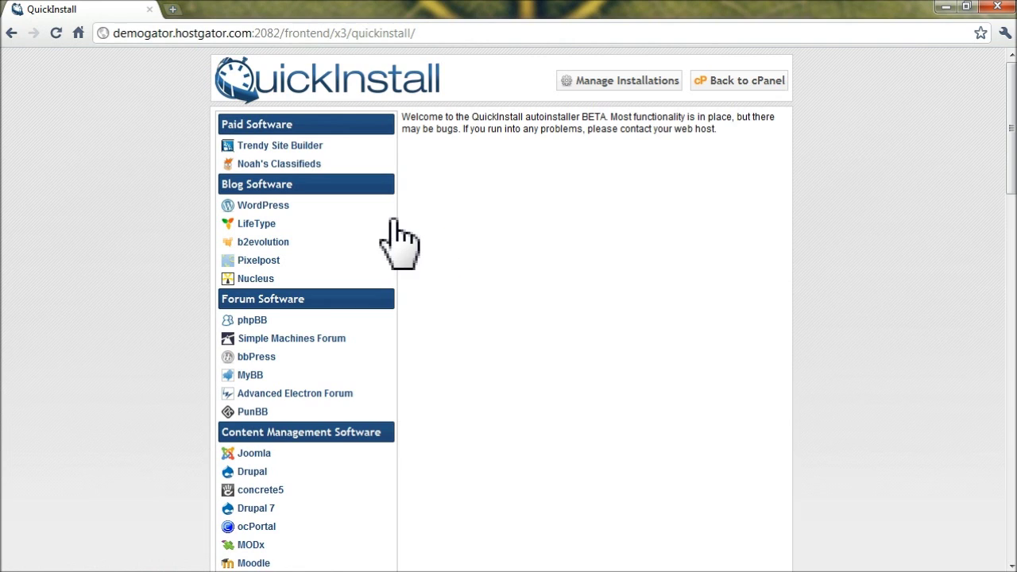
- Install WordPress into the 'blog' directory titled 'My First Blog', with admin email and first/last name
click(266, 206)
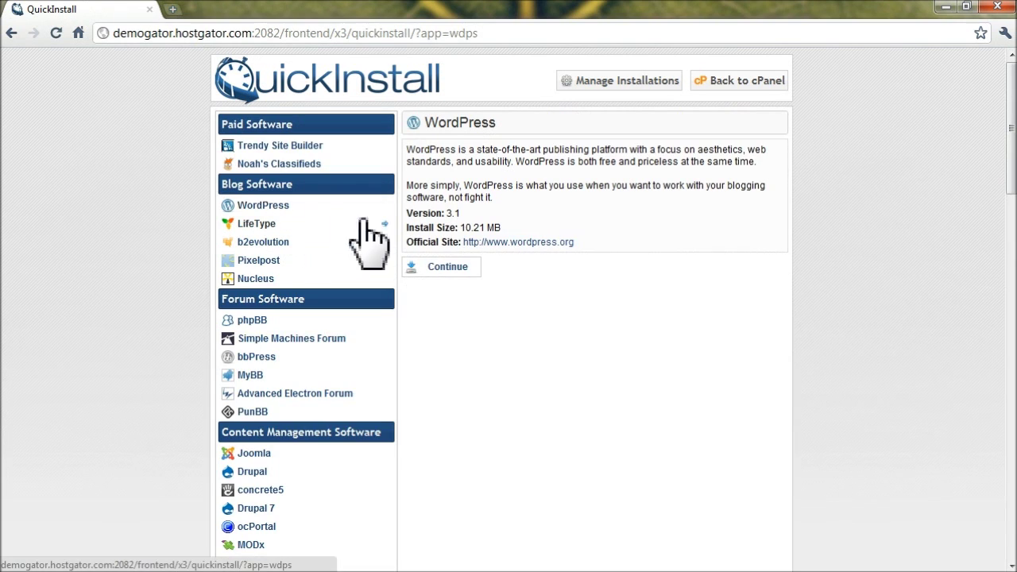
click(459, 270)
click(716, 304)
text(blog)
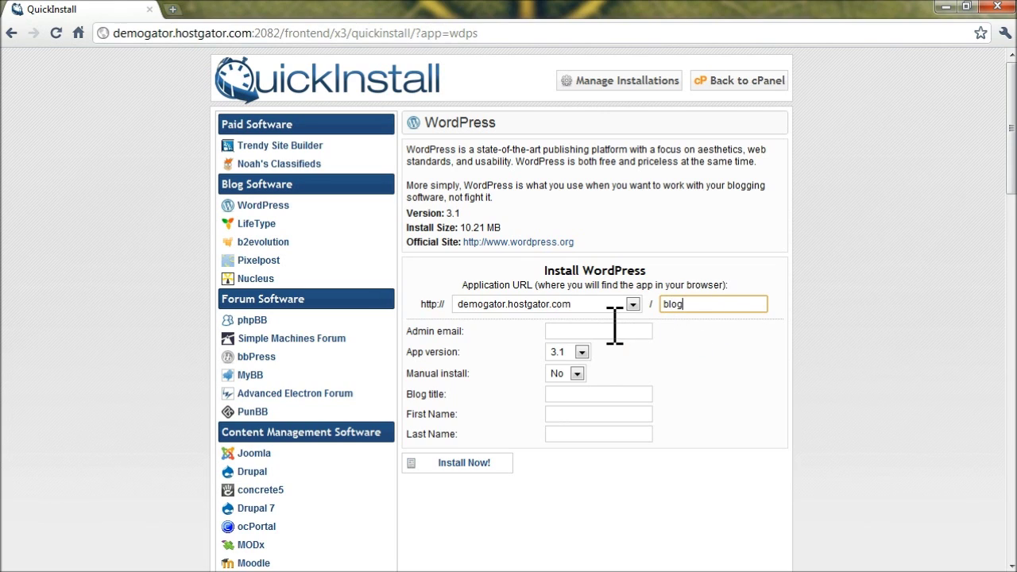
click(608, 330)
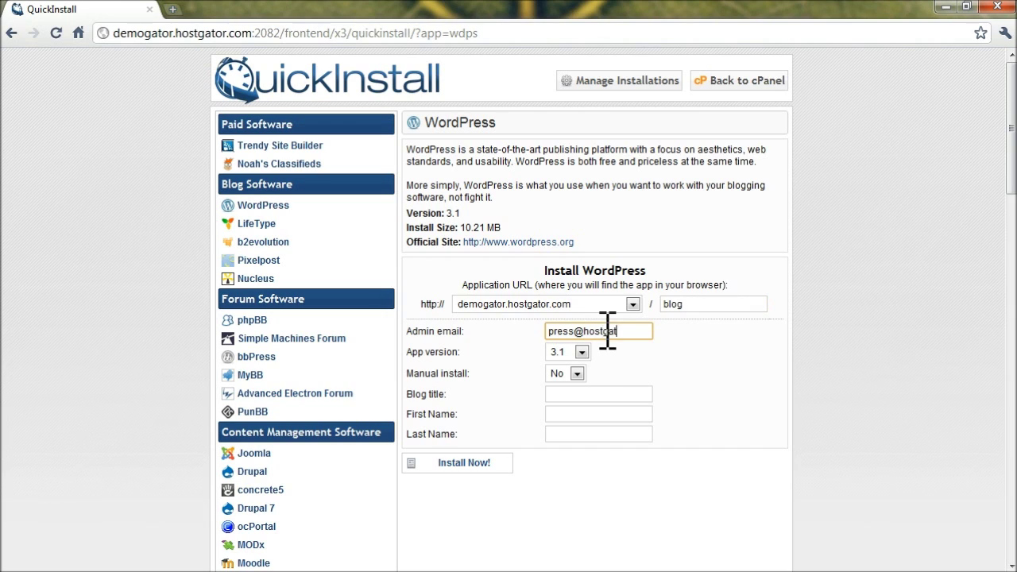
click(567, 394)
text(My First B)
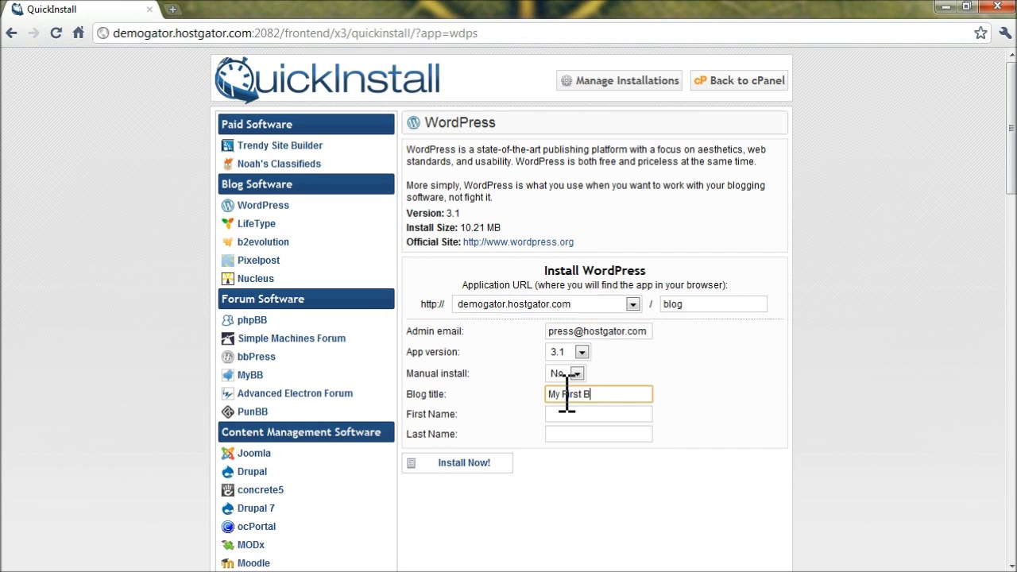
text(log)
key(Tab)
text(My)
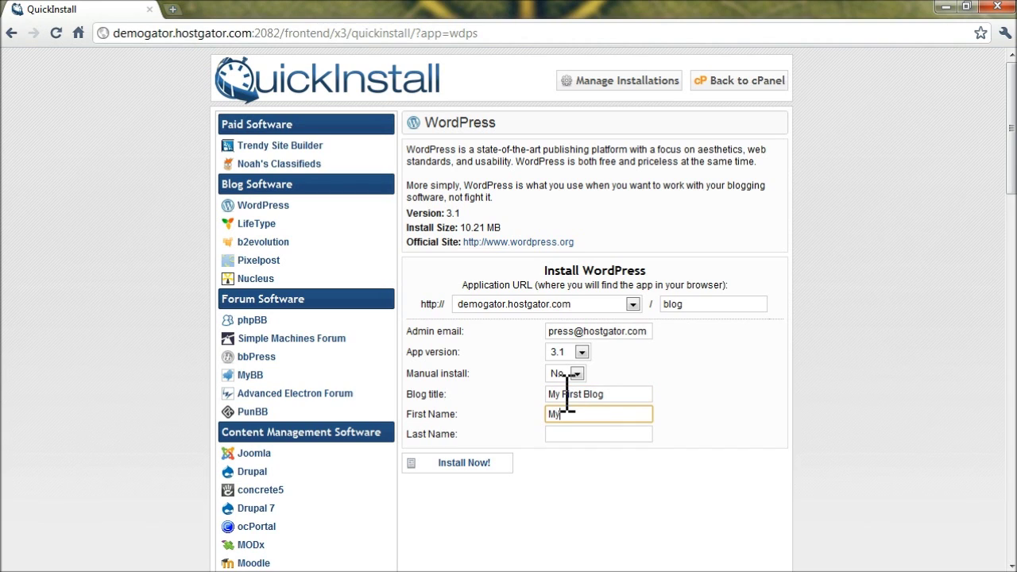
key(Tab)
text(N)
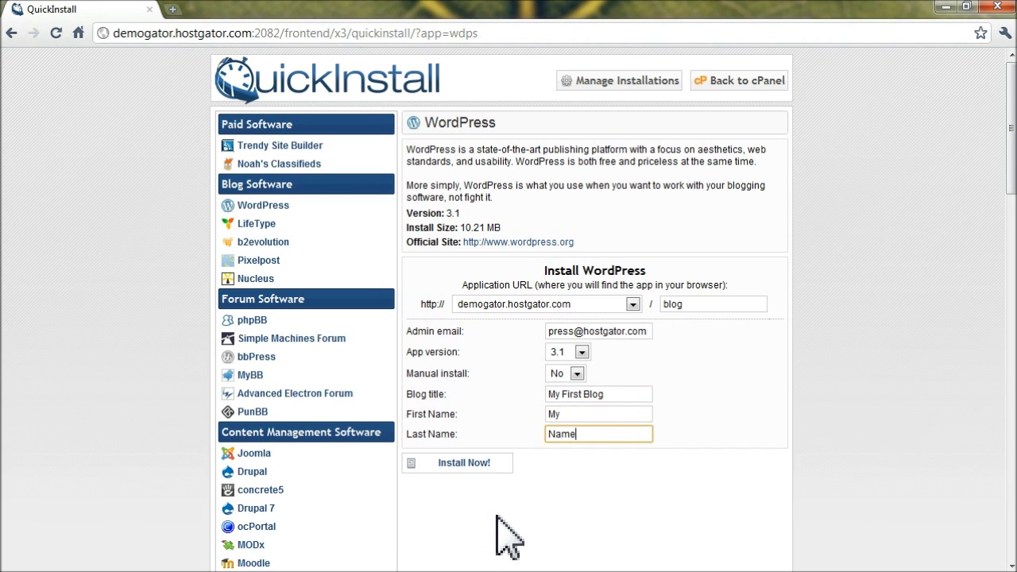
click(483, 462)
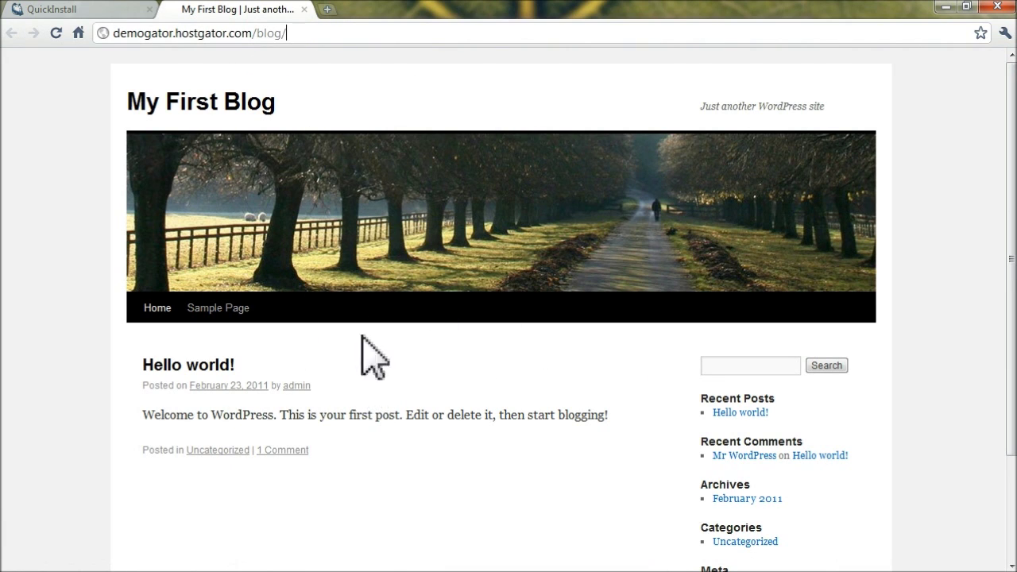
- Close the My First Blog tab to return to the completed QuickInstall page
click(303, 10)
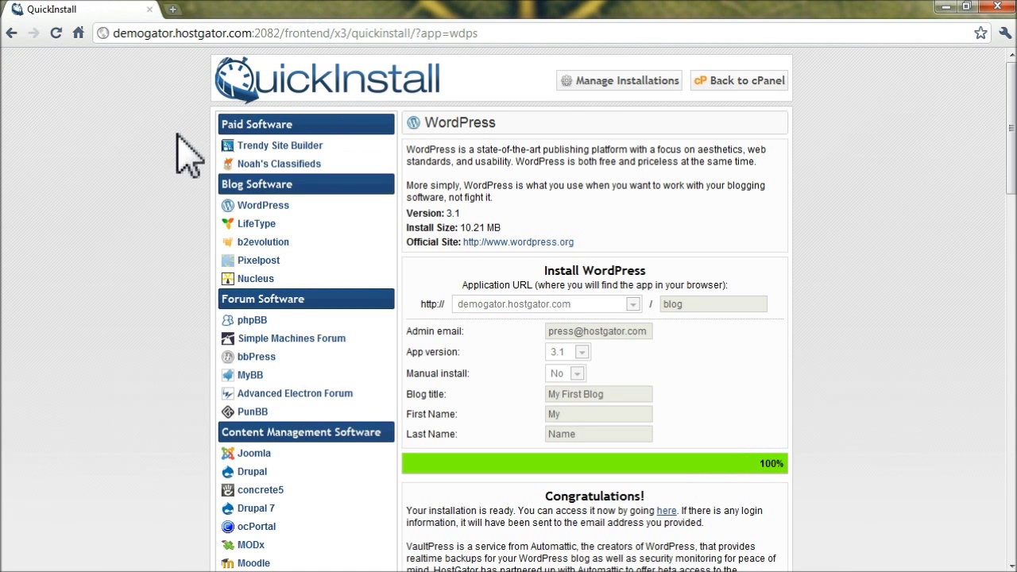
- In Manage Installations, delete the phpBB and WordPress installs, confirming each removal
scroll(676, 268, down, 1)
scroll(681, 267, up, 1)
click(648, 92)
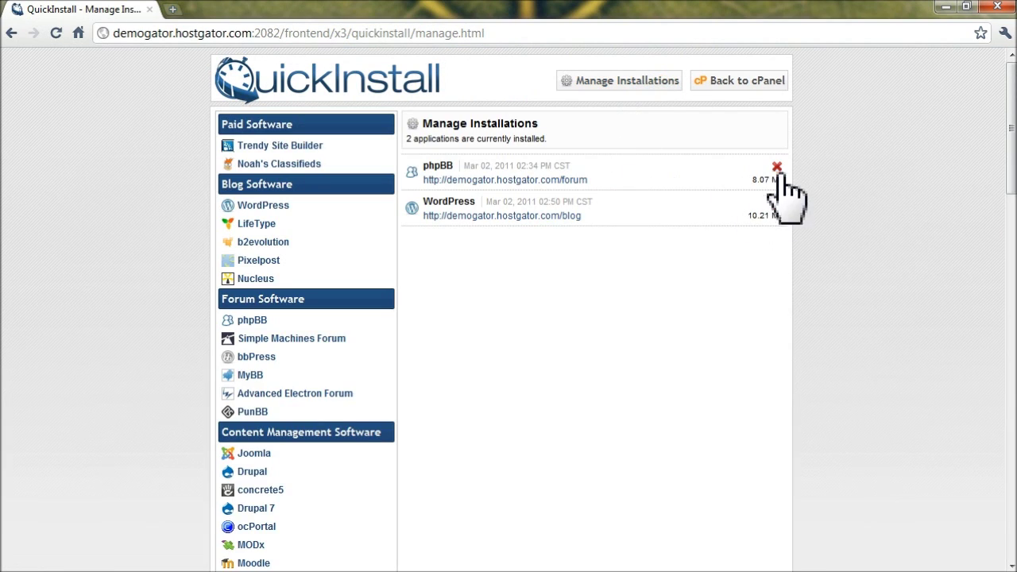
click(777, 168)
click(537, 314)
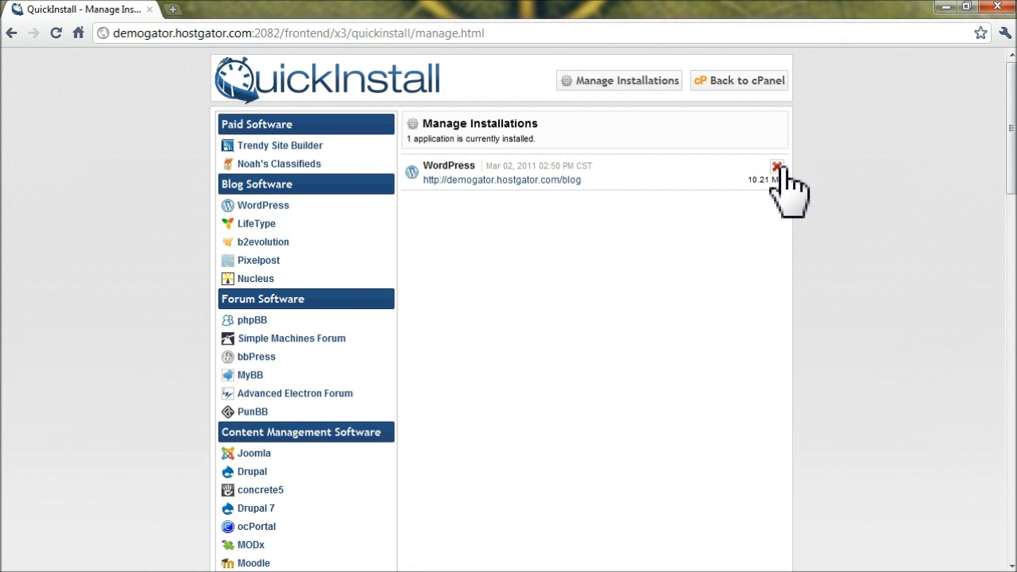
click(777, 166)
click(557, 313)
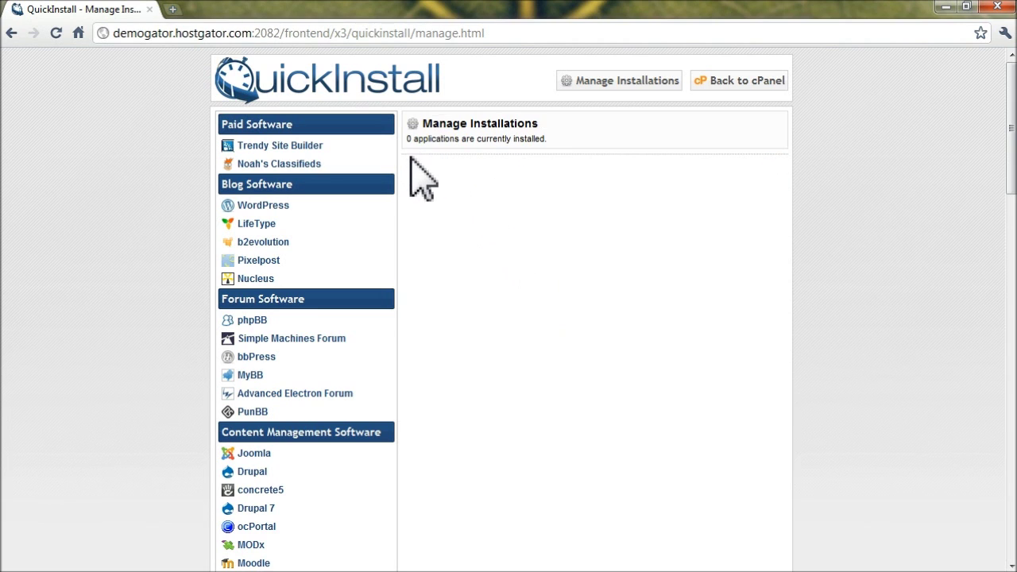
scroll(398, 198, down, 1)
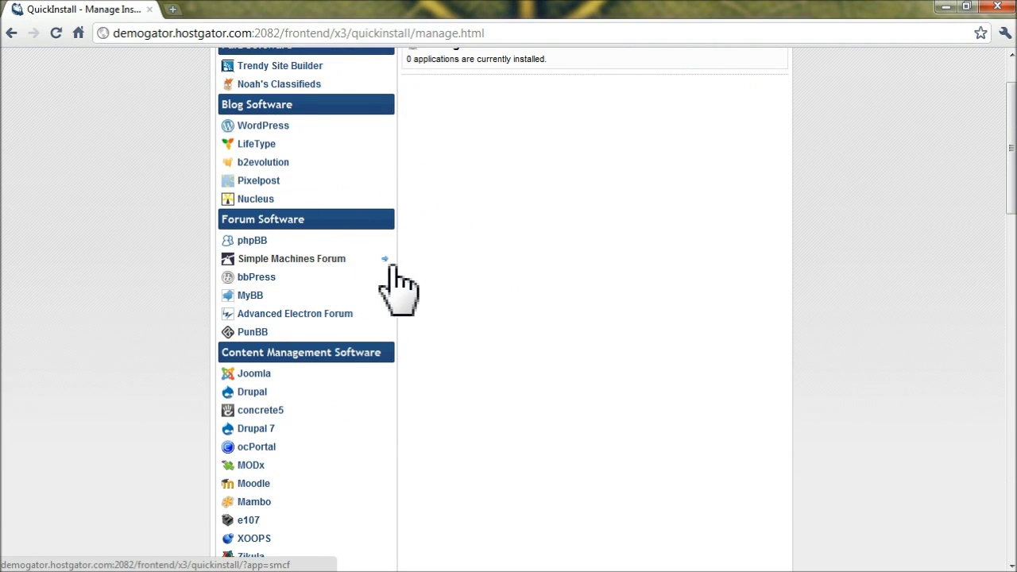
scroll(294, 268, down, 1)
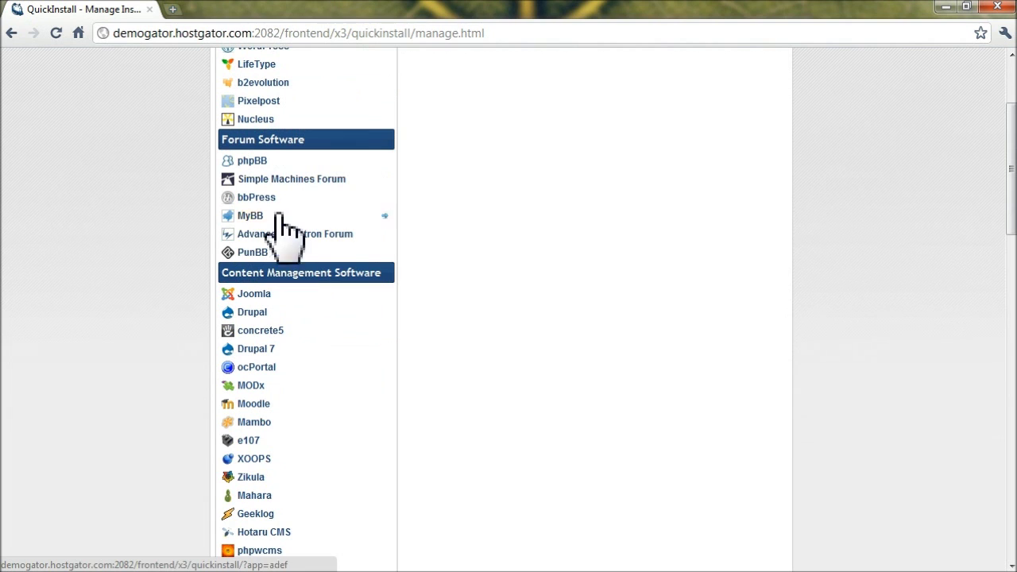
scroll(260, 254, down, 2)
scroll(260, 255, down, 1)
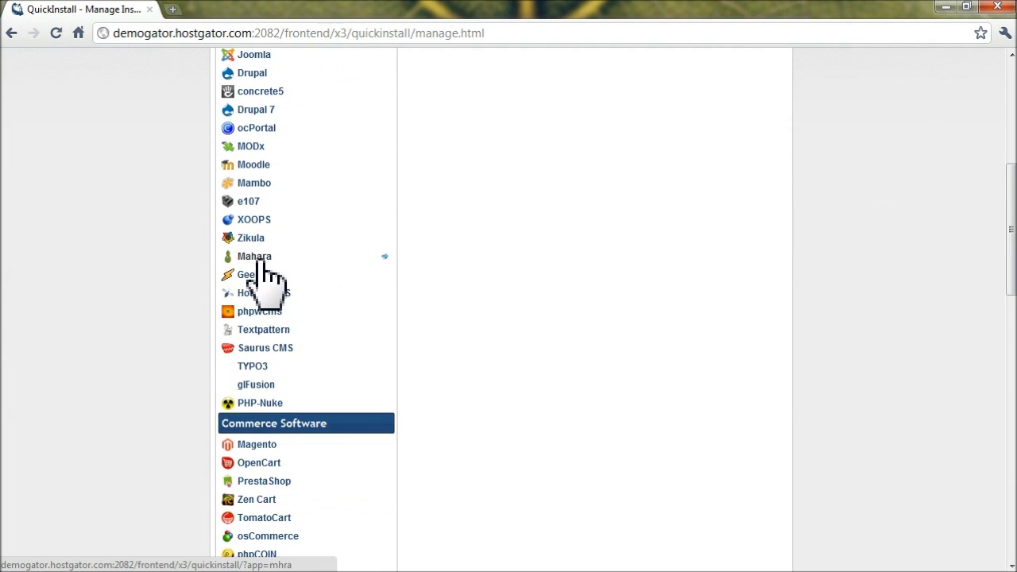
scroll(260, 254, down, 2)
scroll(261, 261, down, 2)
scroll(265, 275, down, 2)
scroll(264, 274, down, 2)
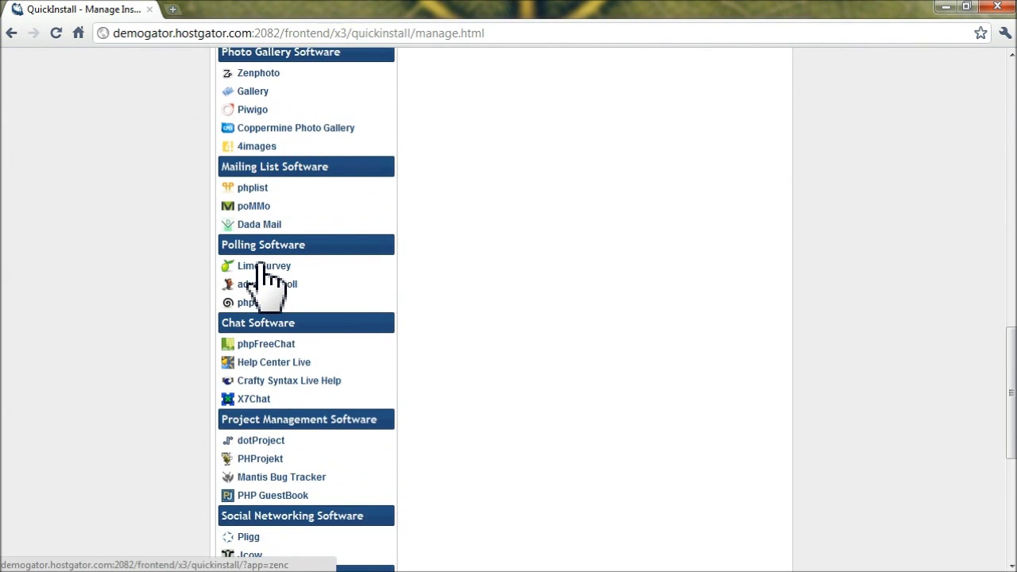
scroll(265, 274, down, 2)
scroll(265, 277, down, 1)
scroll(274, 278, down, 2)
scroll(455, 266, up, 7)
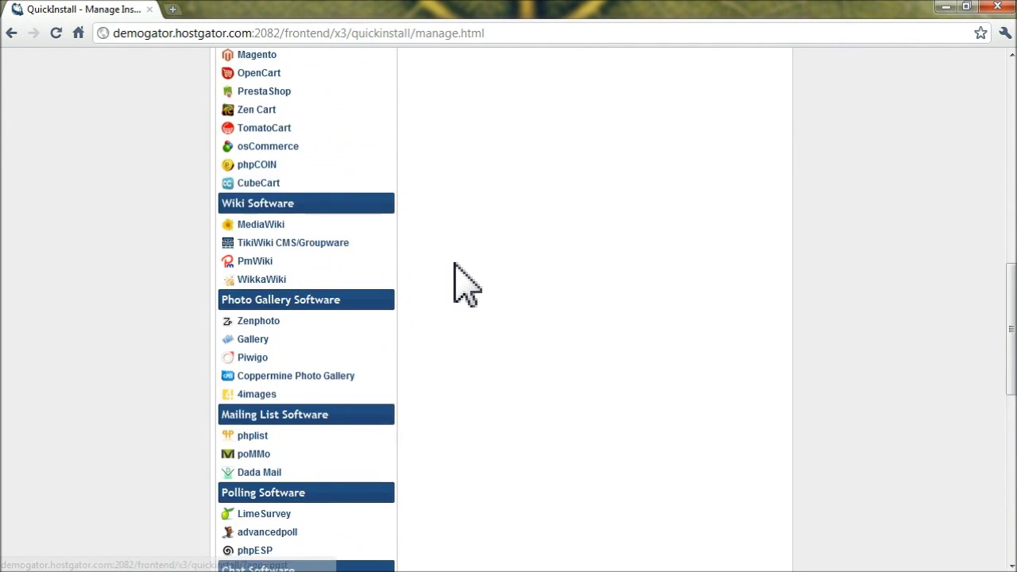
scroll(455, 266, up, 6)
scroll(454, 266, up, 4)
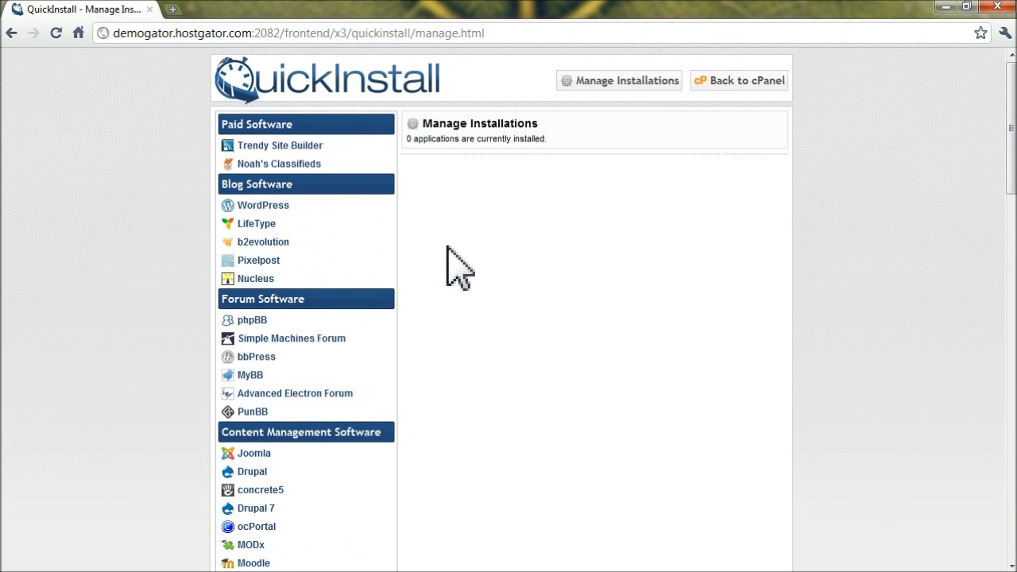